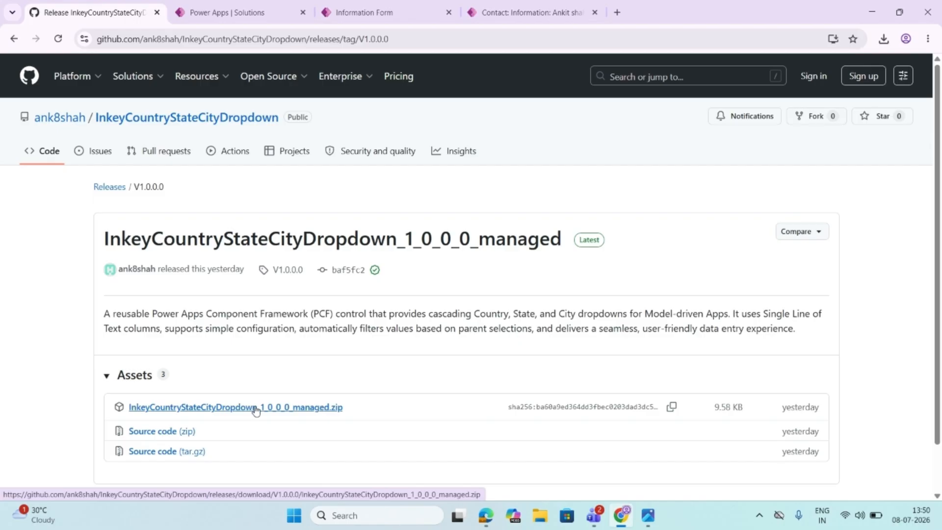
View the solution import pane from the Power Apps solutions list and close it without importing a file.
click(247, 10)
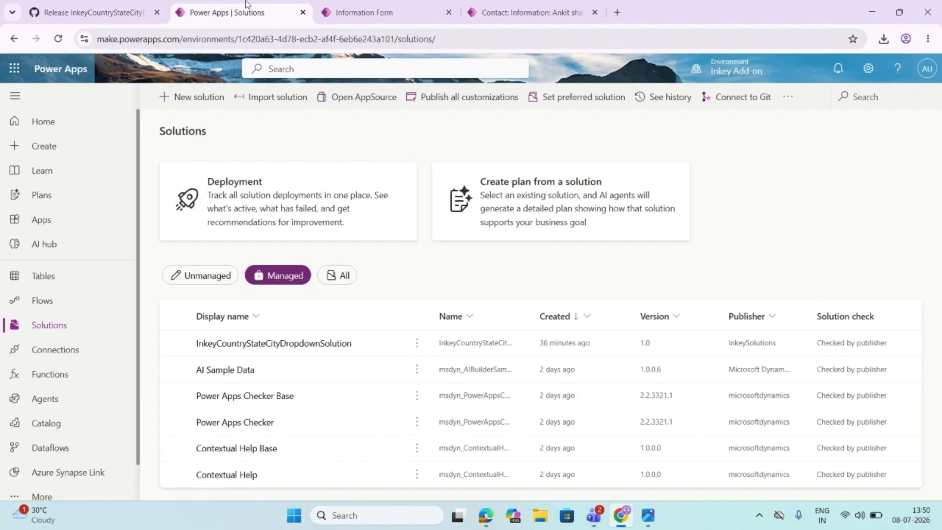
click(278, 97)
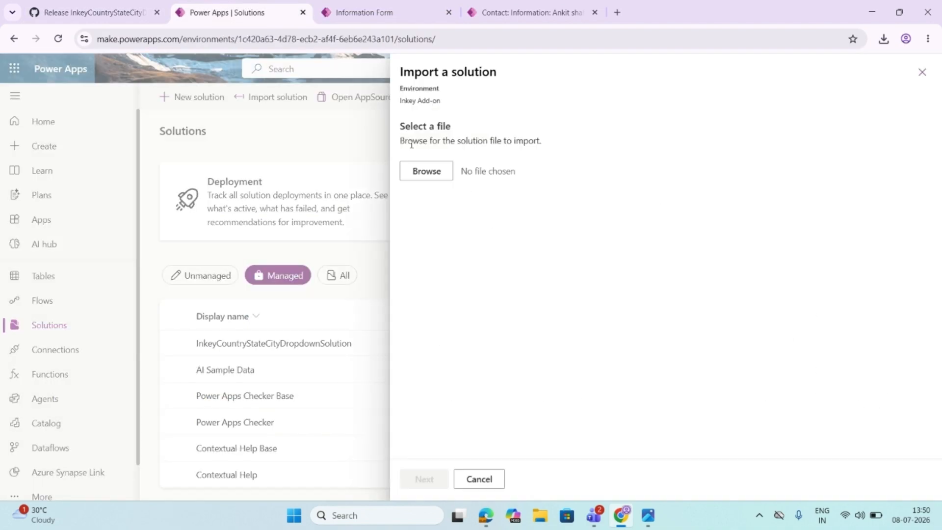
click(496, 478)
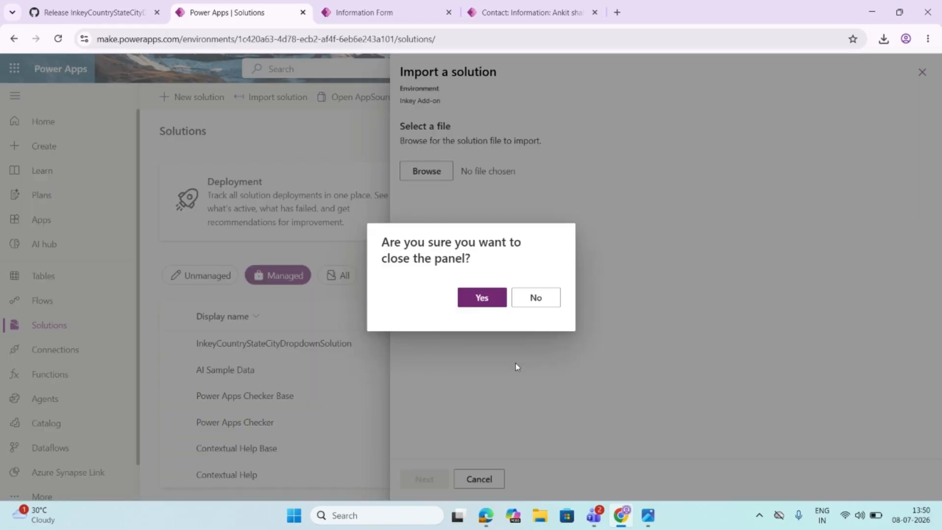
click(482, 298)
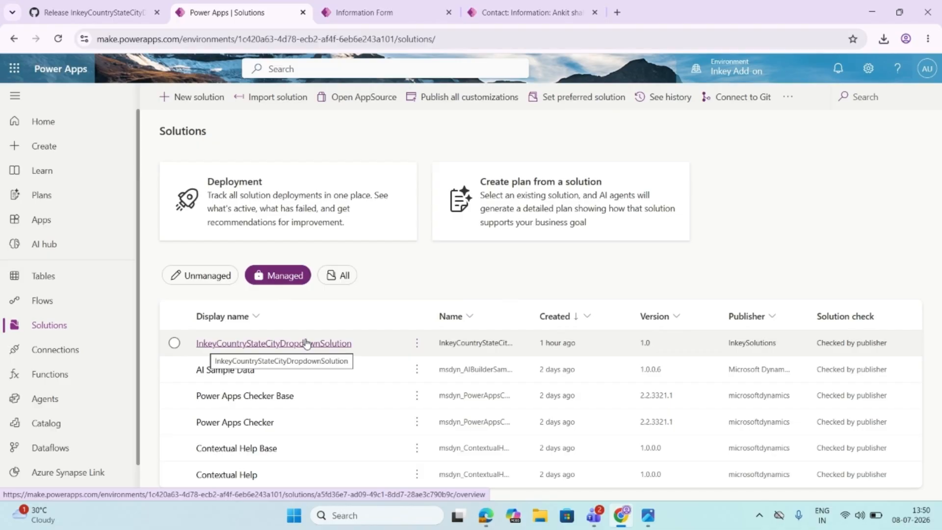
In the contact form editor, review the Country/Region field's InkeyCountryStateCityDropdown settings and close them without changes.
click(396, 14)
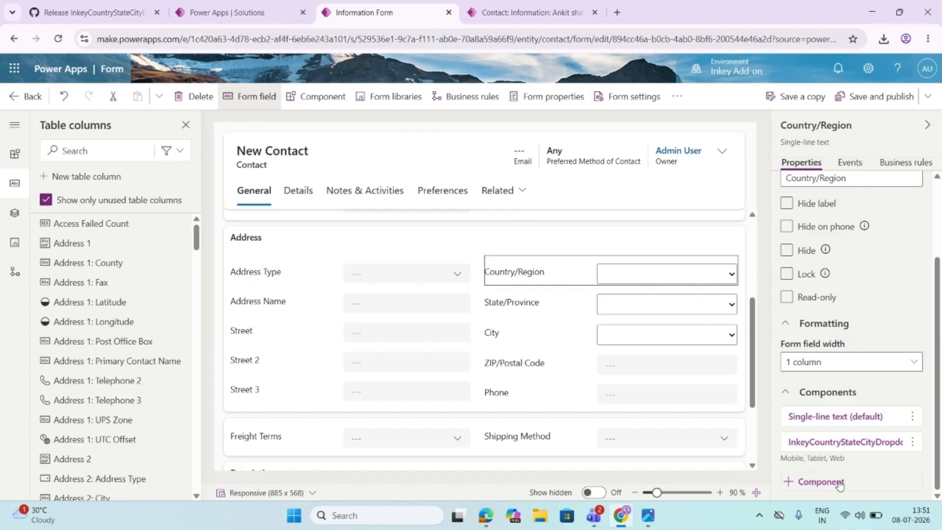
click(848, 441)
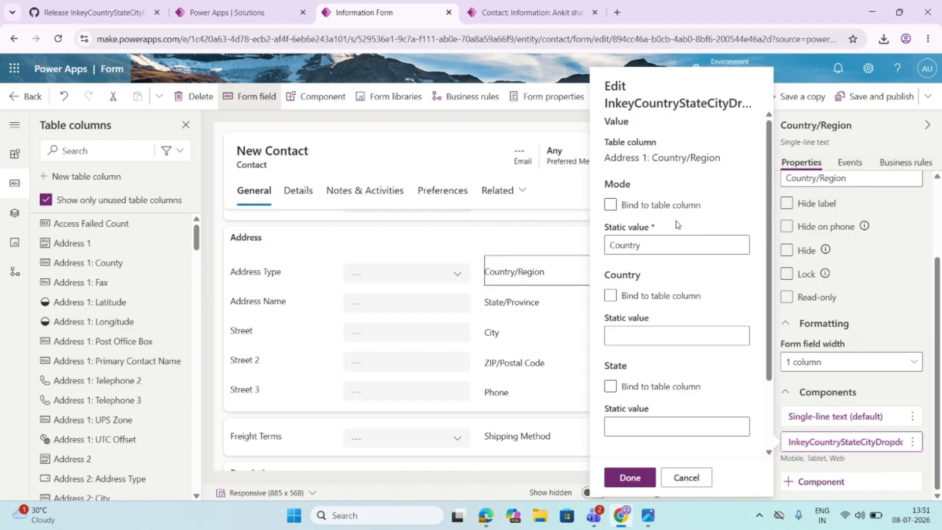
click(624, 245)
double_click(625, 244)
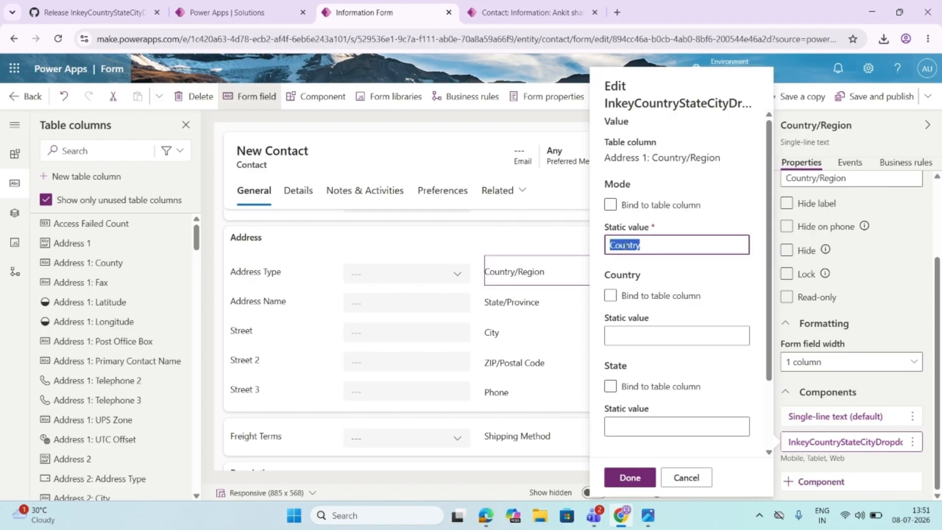
scroll(663, 361, down, 1)
scroll(663, 361, down, 1)
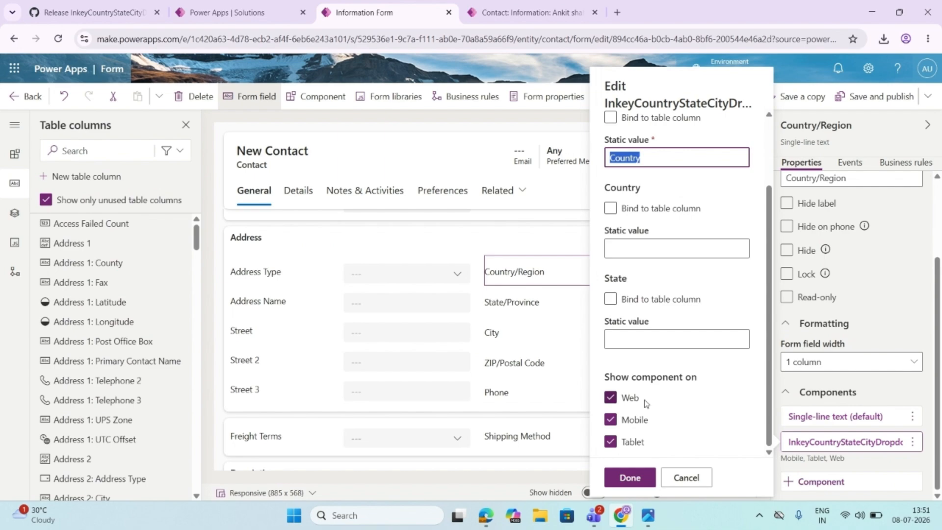
click(681, 477)
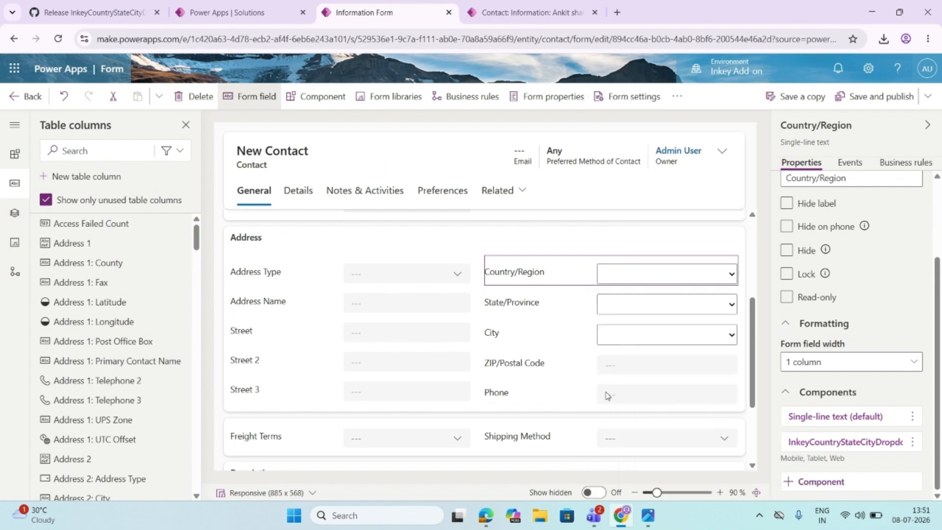
Review the InkeyCountryStateCityDropdown settings of the State/Province field, including mode and country binding, and close them without changes.
click(545, 298)
scroll(829, 452, down, 1)
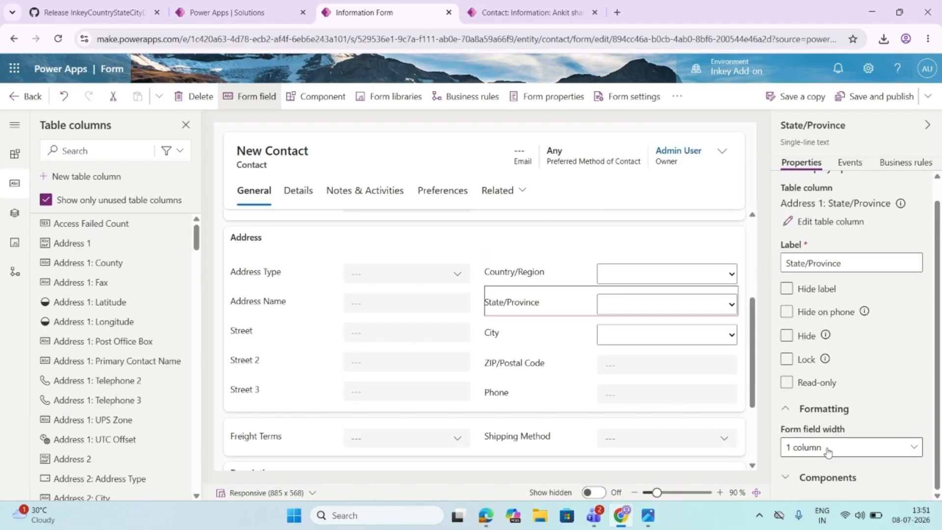
click(786, 478)
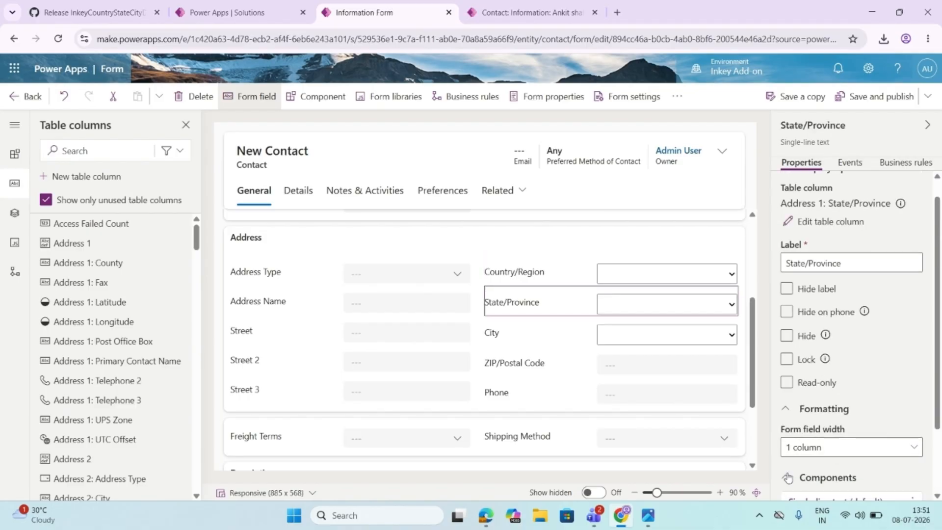
scroll(832, 436, down, 4)
click(836, 441)
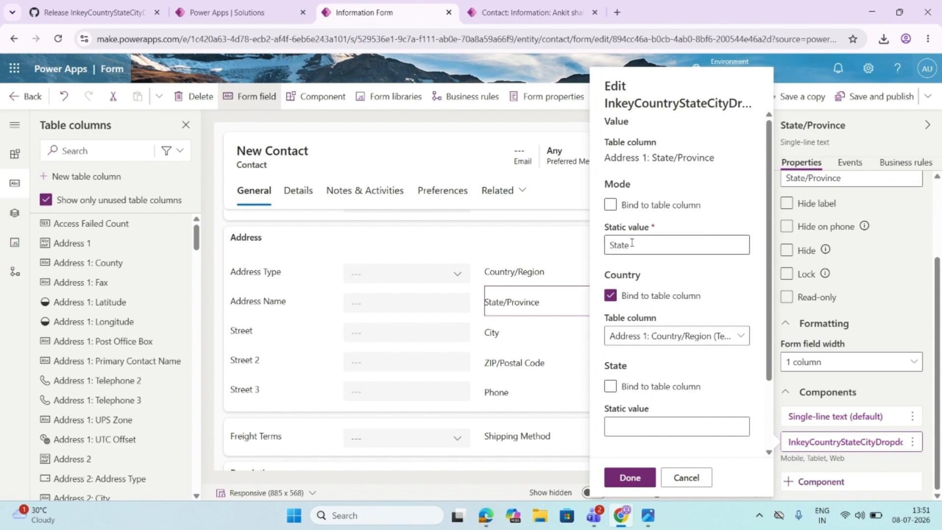
scroll(658, 336, down, 1)
scroll(658, 337, down, 1)
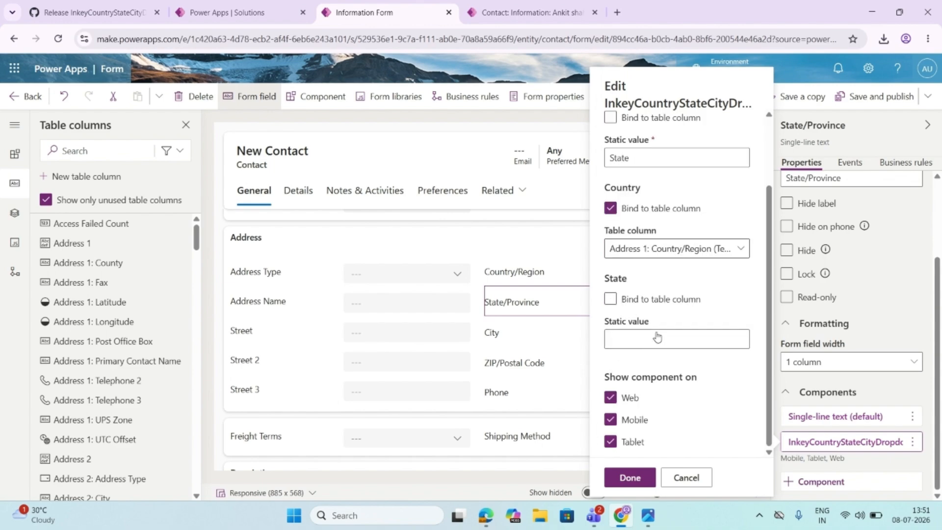
scroll(657, 336, up, 2)
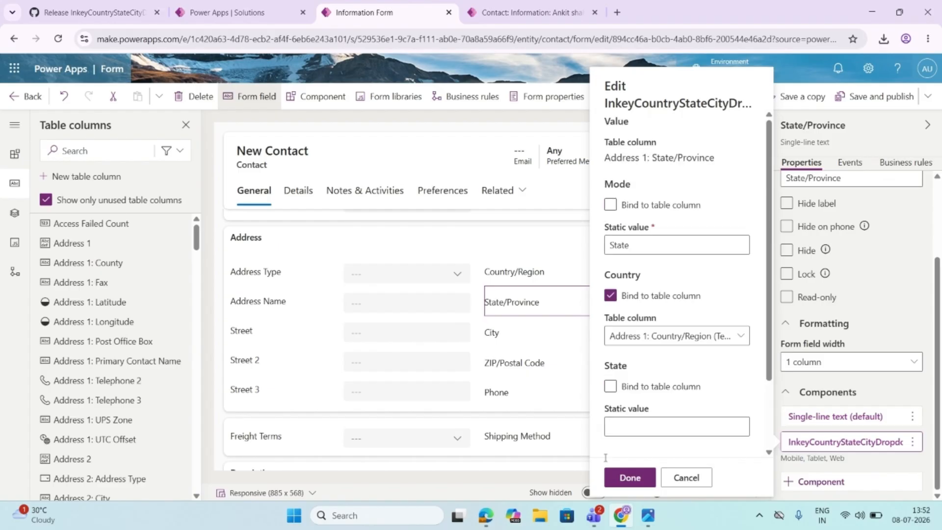
click(685, 477)
Review the City field's InkeyCountryStateCityDropdown settings, including the country and state column bindings, and close them without changes.
click(834, 443)
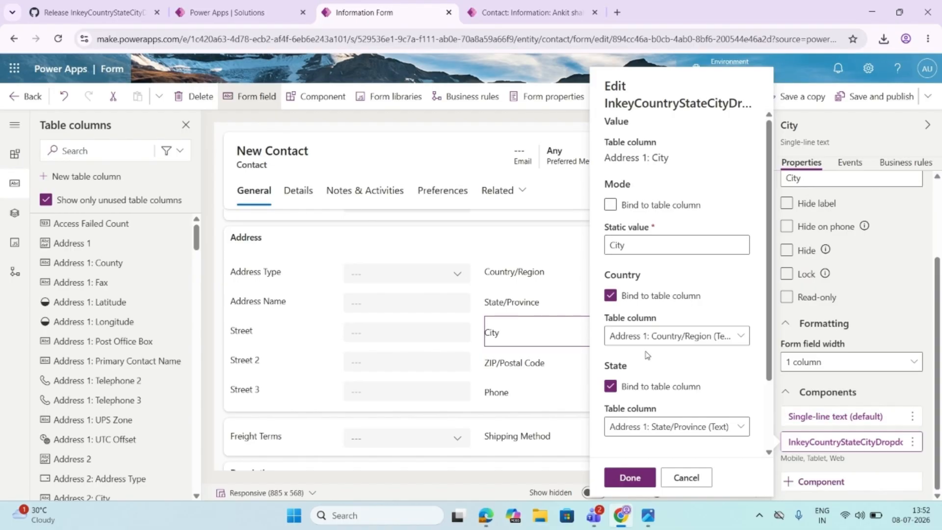
scroll(643, 390, down, 1)
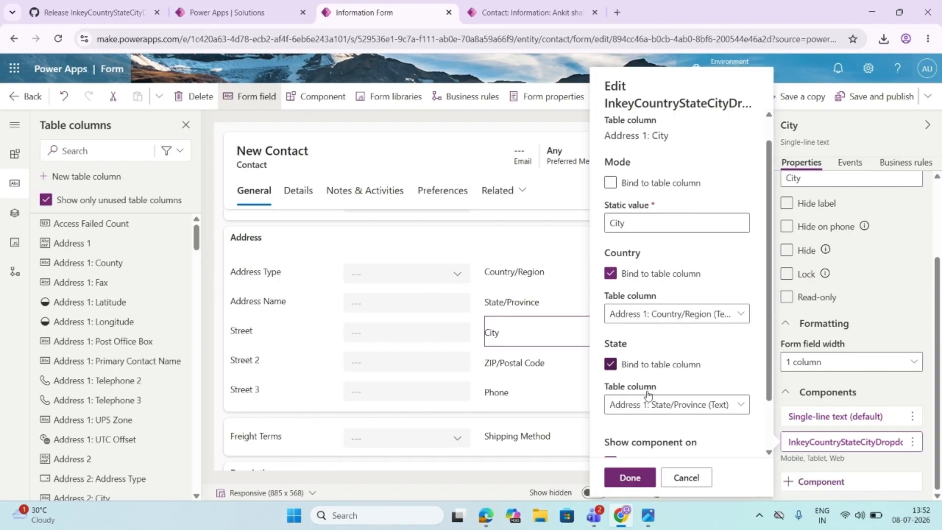
scroll(648, 394, down, 2)
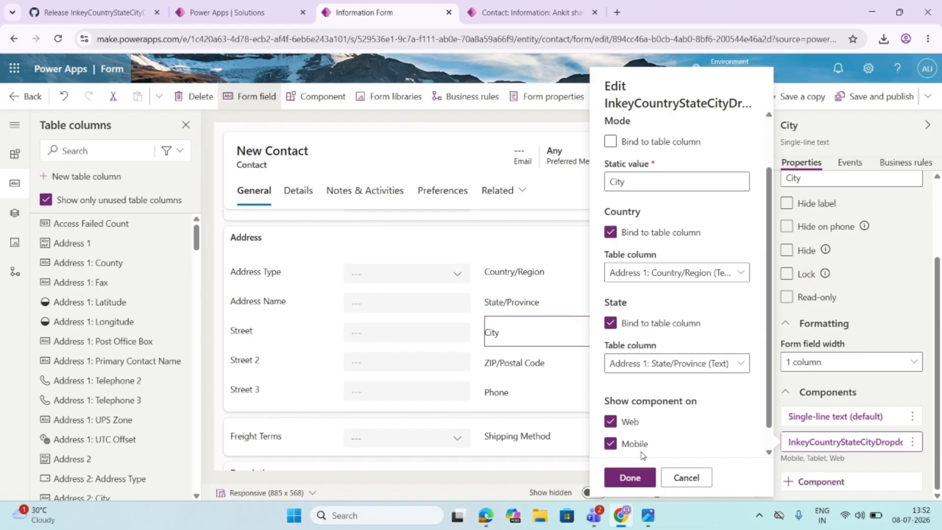
click(679, 478)
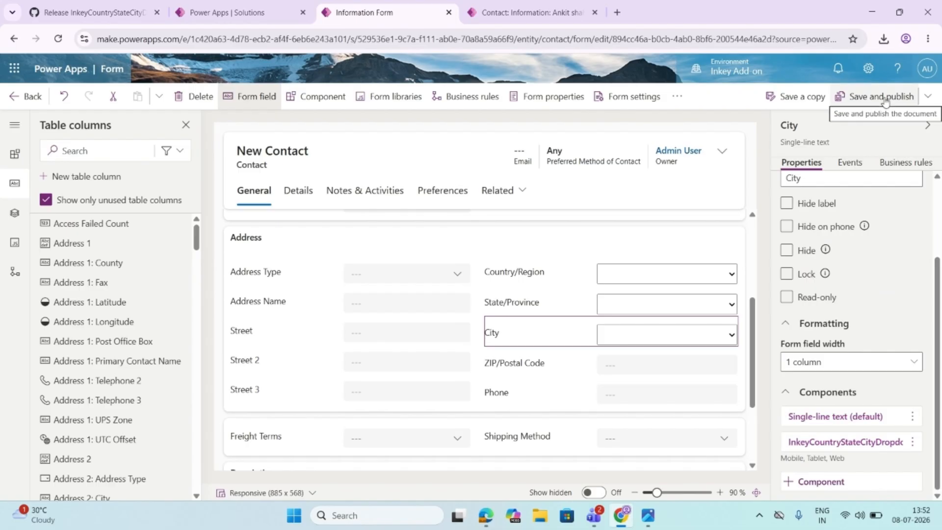
Switch to the open contact record in Sales hub and set Country/Region to India in its Address section.
click(564, 4)
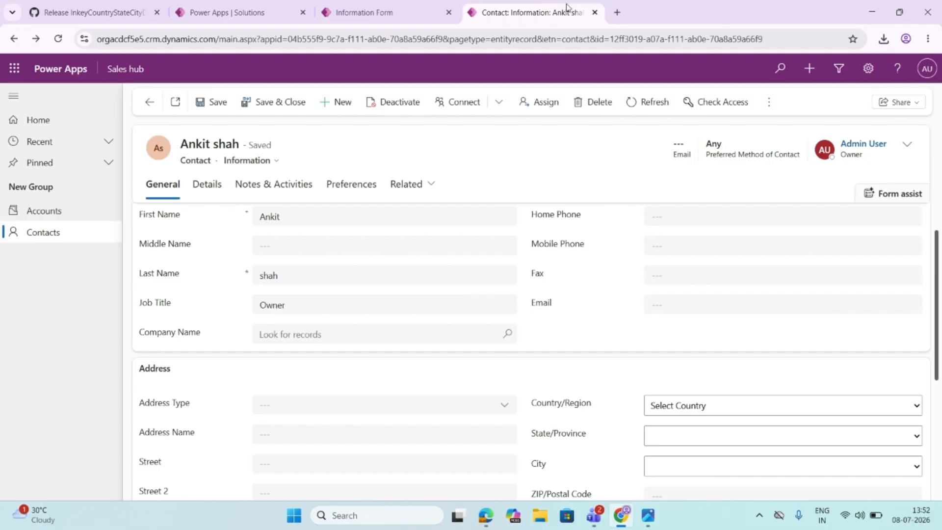
scroll(547, 408, down, 1)
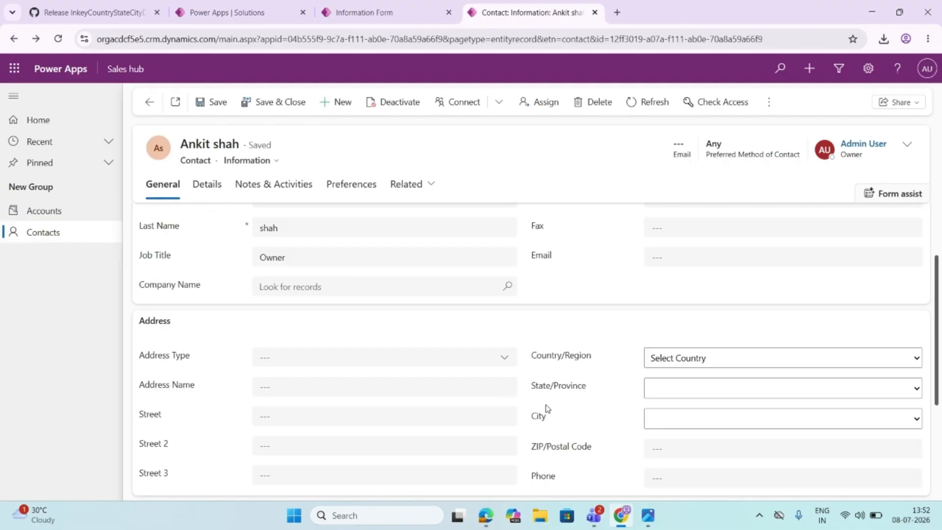
click(779, 358)
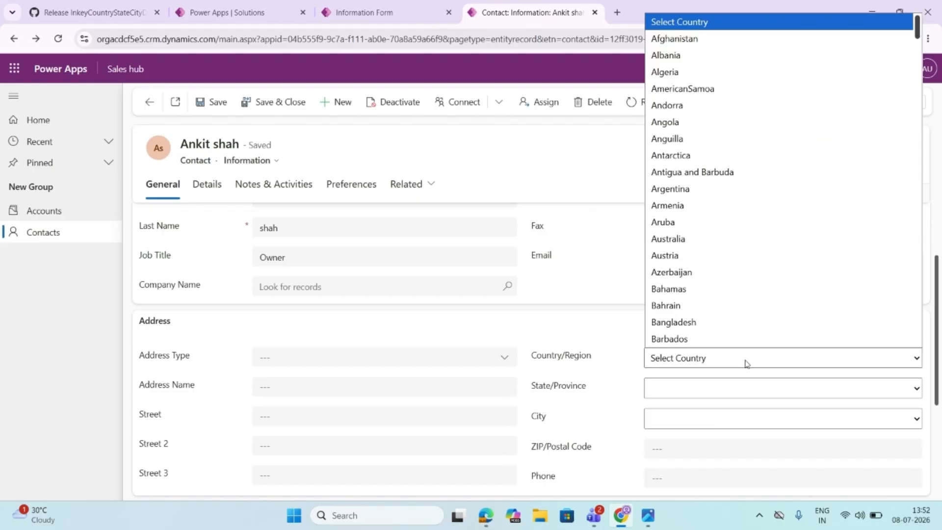
scroll(749, 237, down, 2)
scroll(750, 237, down, 8)
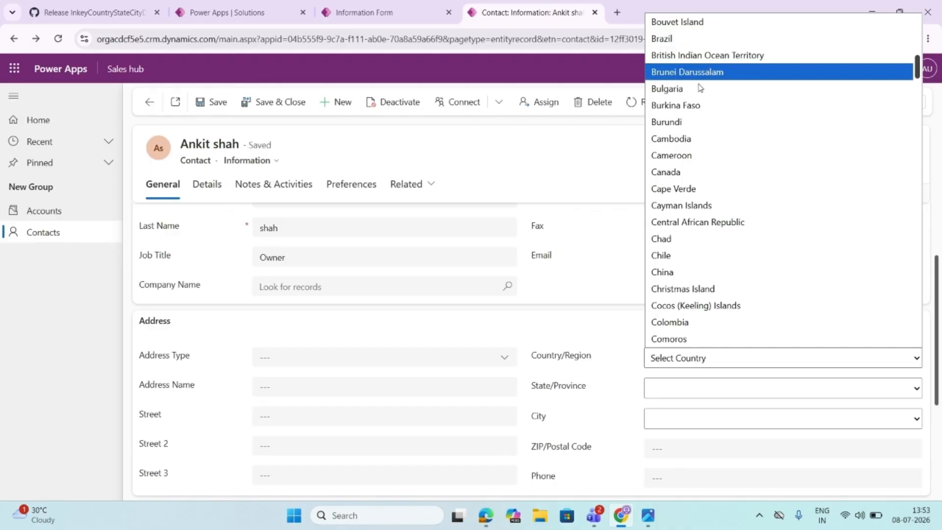
key(i)
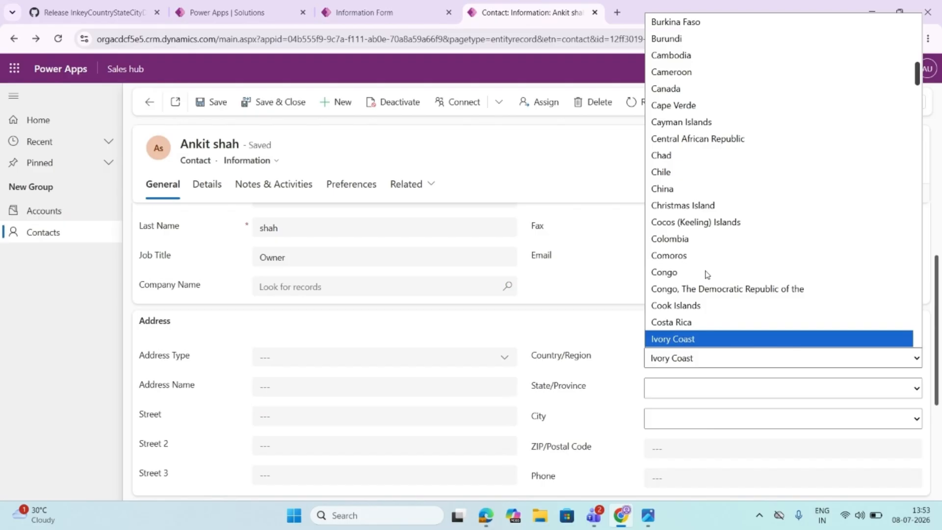
text(in)
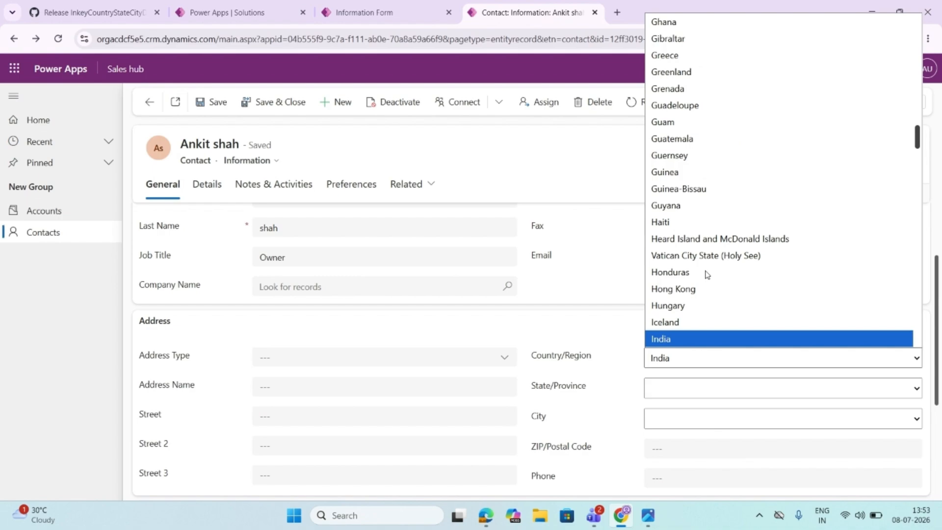
key(Return)
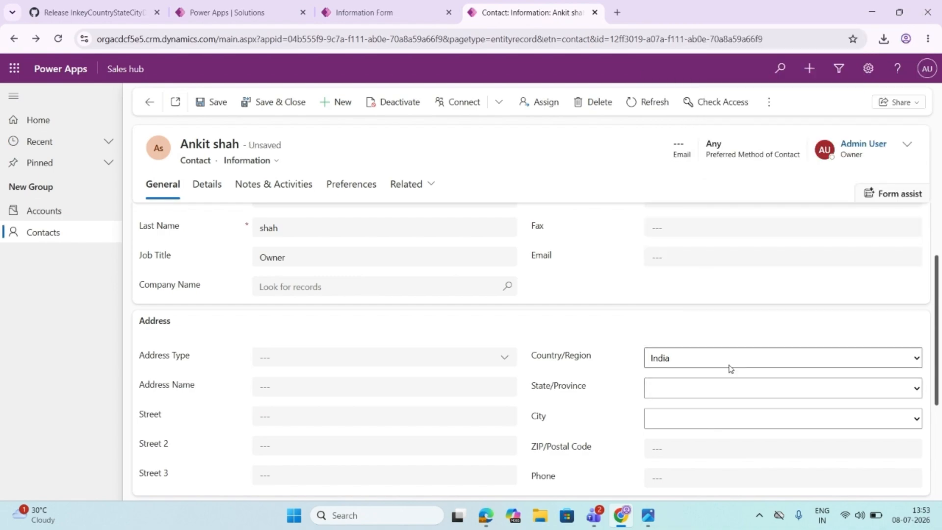
Look through the available states and set the contact's State/Province to Gujarat.
click(688, 392)
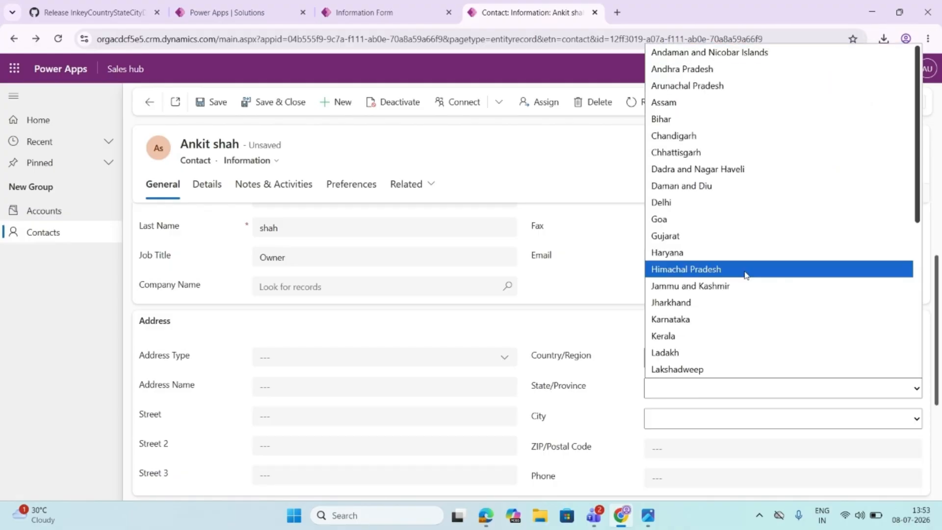
scroll(746, 274, down, 4)
scroll(746, 275, down, 2)
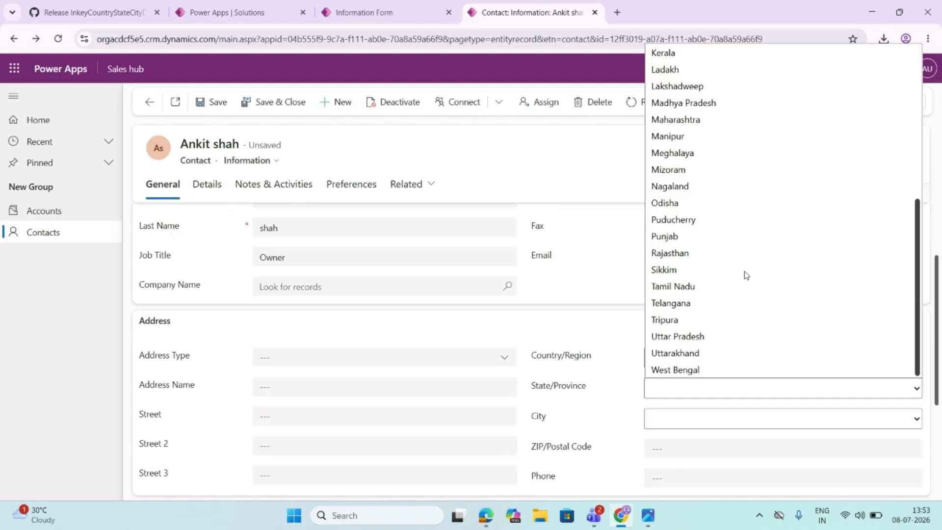
scroll(746, 274, up, 1)
scroll(745, 274, up, 5)
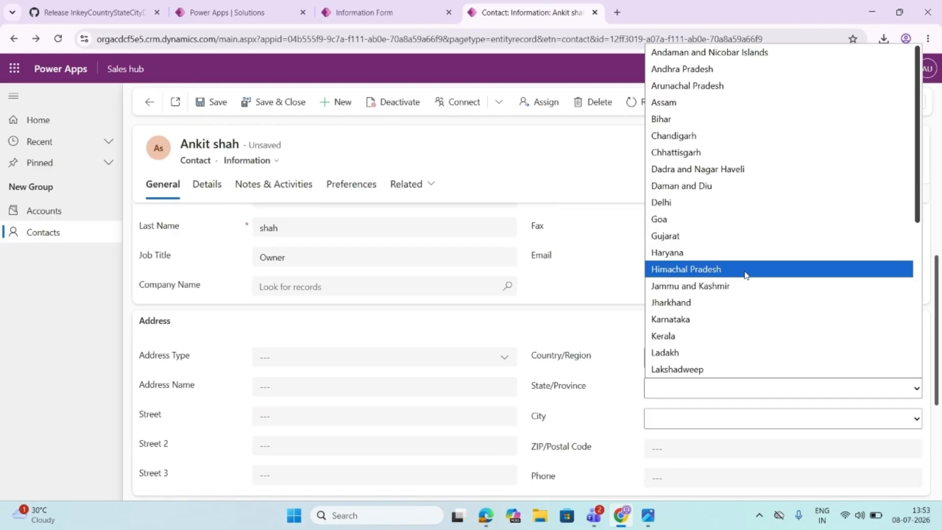
click(690, 236)
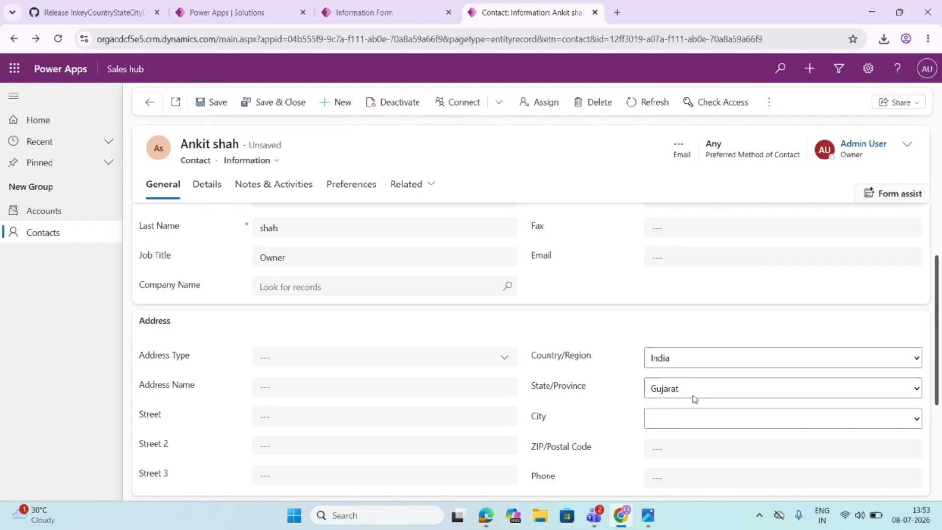
Look through the available cities and set the contact's City to Surat.
click(685, 425)
scroll(707, 296, down, 2)
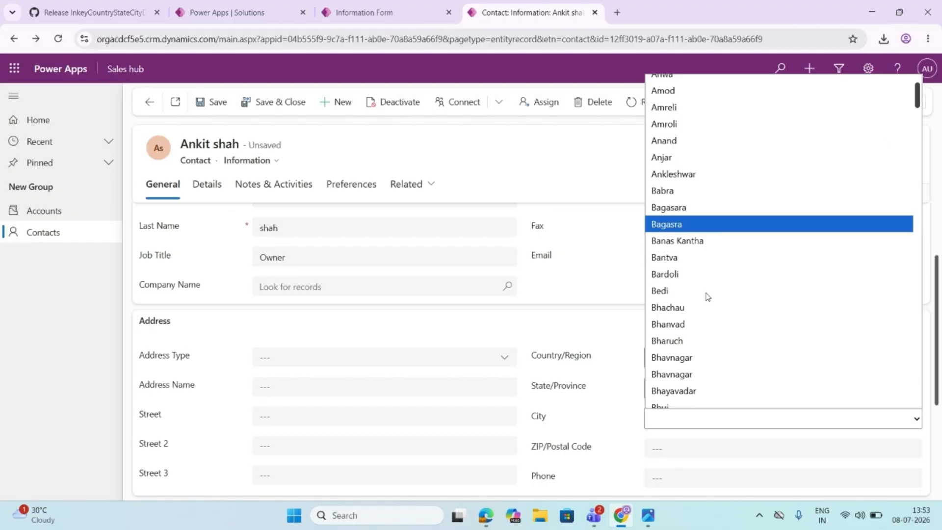
scroll(707, 296, down, 8)
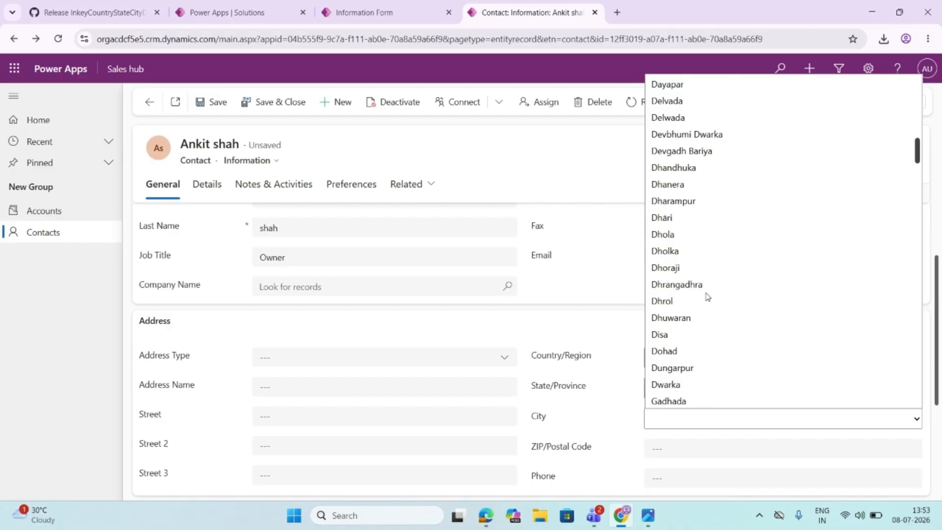
scroll(707, 297, down, 4)
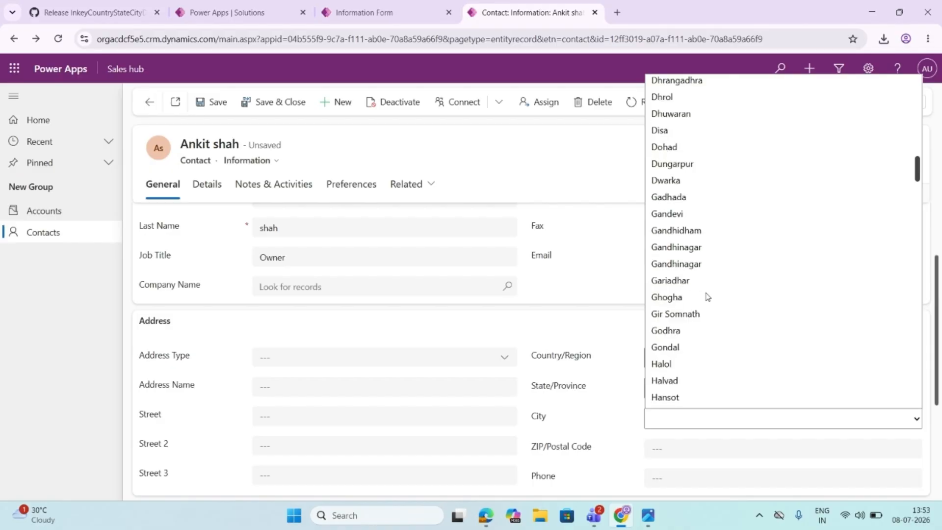
text(su)
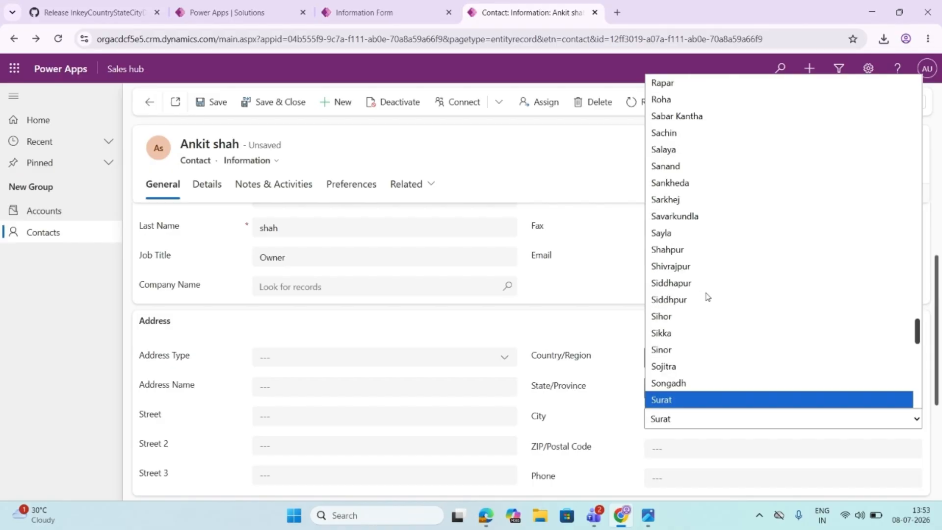
key(Return)
Change the contact's Country/Region to United States in the Address section.
click(718, 361)
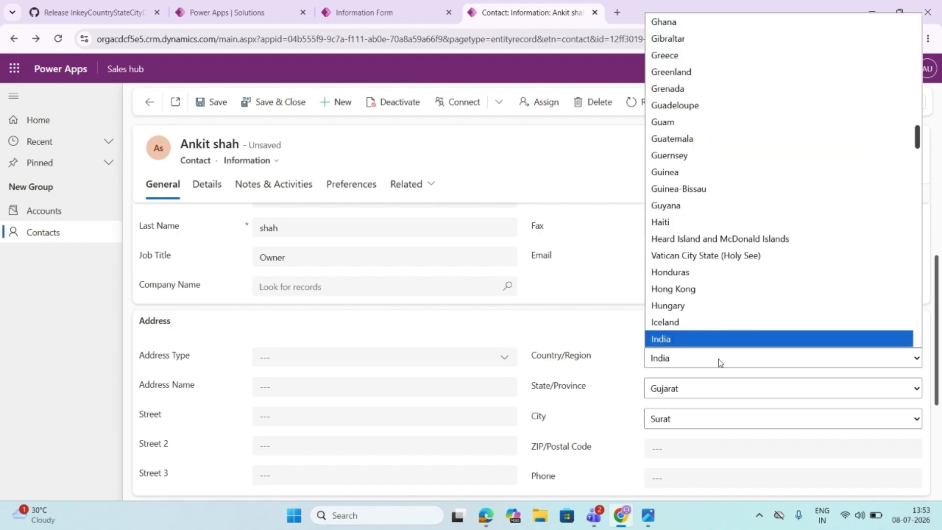
scroll(737, 179, up, 8)
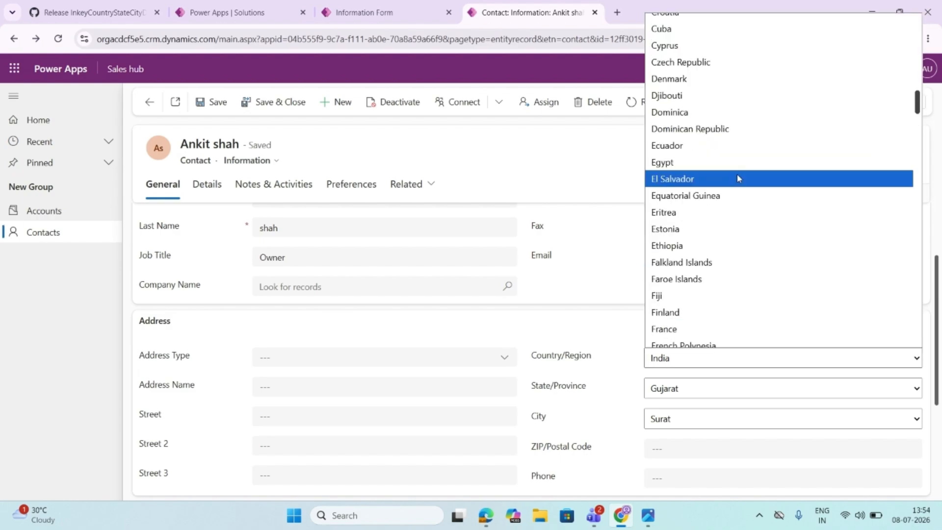
text(u)
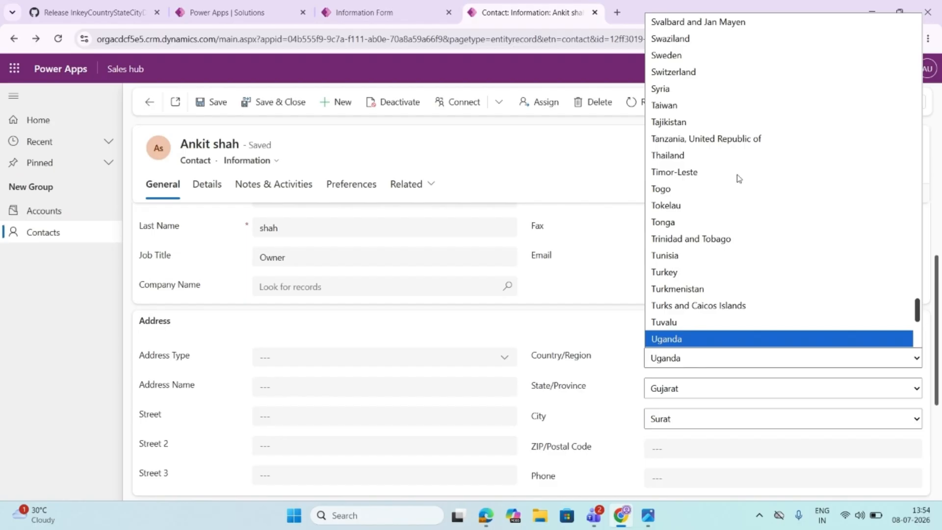
text(nited Arab Emirates)
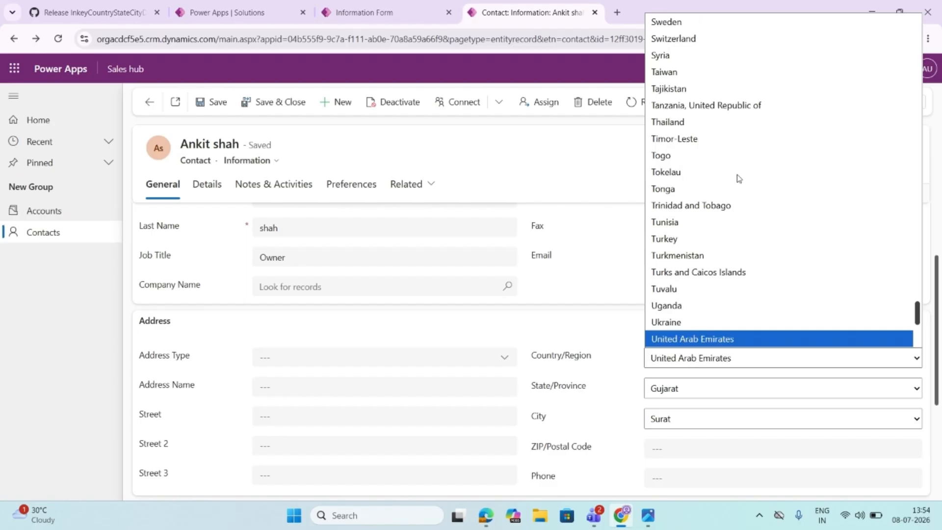
key(Down)
key(Down)
key(Down)
key(Up)
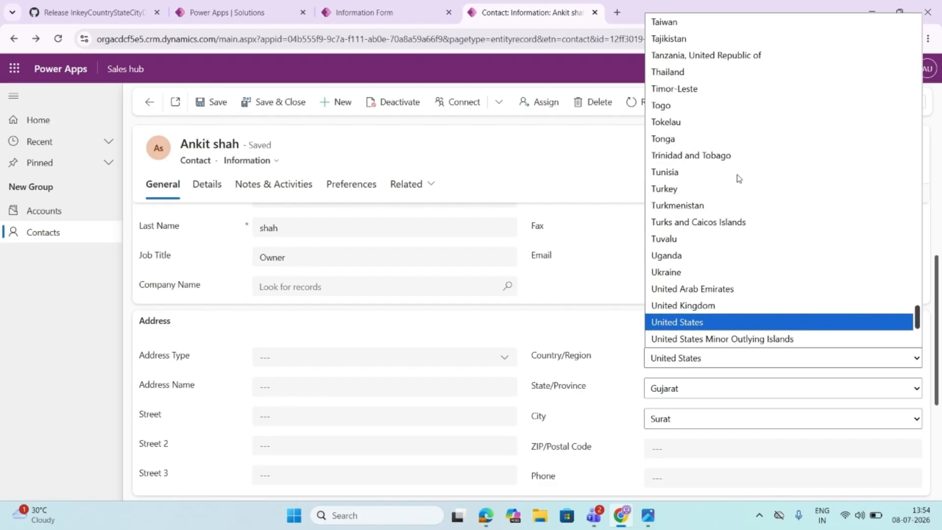
key(Return)
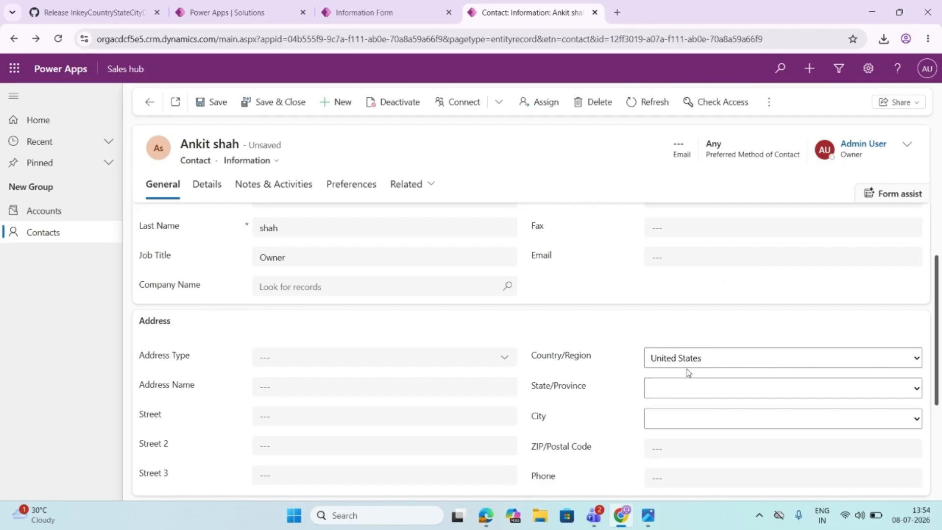
Set the contact's State/Province to California.
click(903, 392)
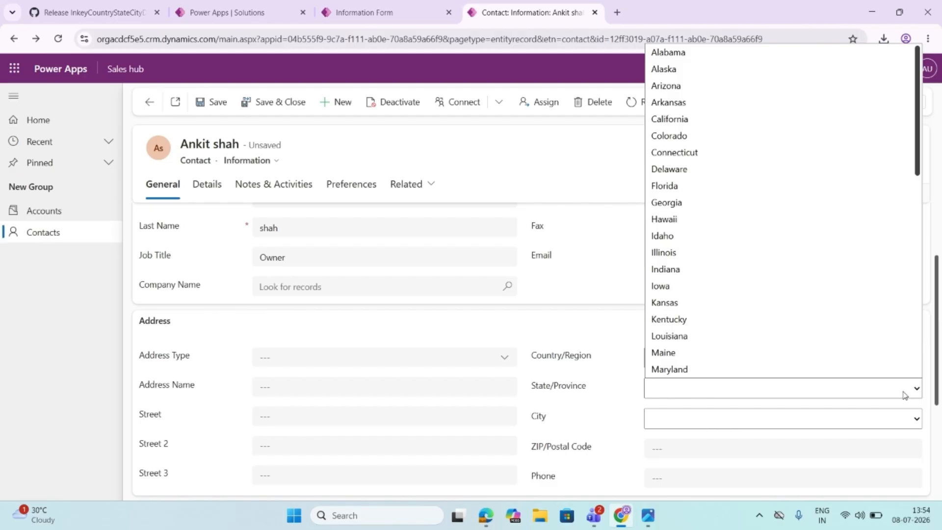
key(c)
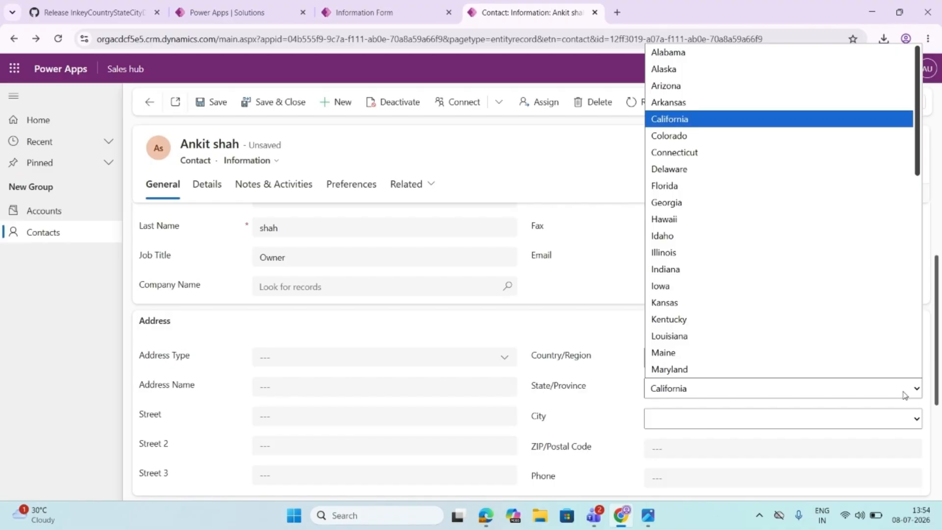
key(Return)
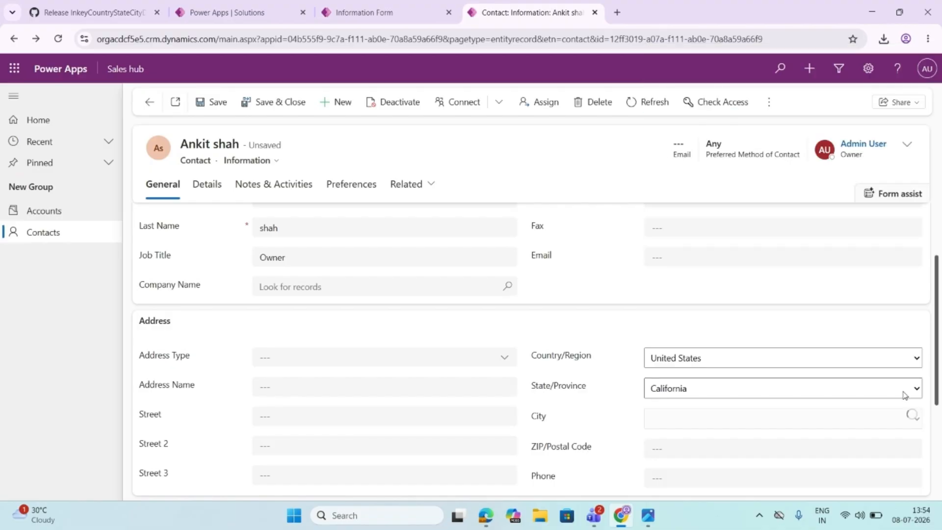
Set the contact's City to Los Angeles and save the record.
click(830, 428)
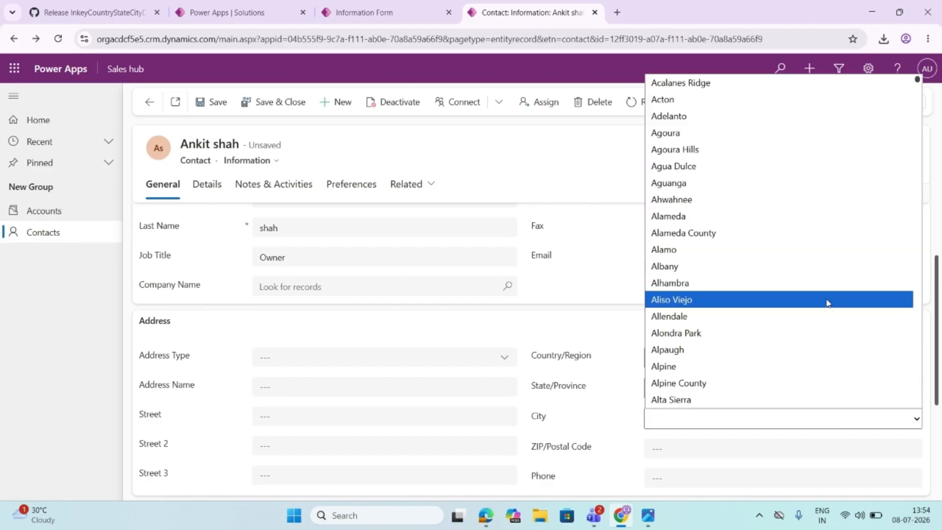
text(lamitos)
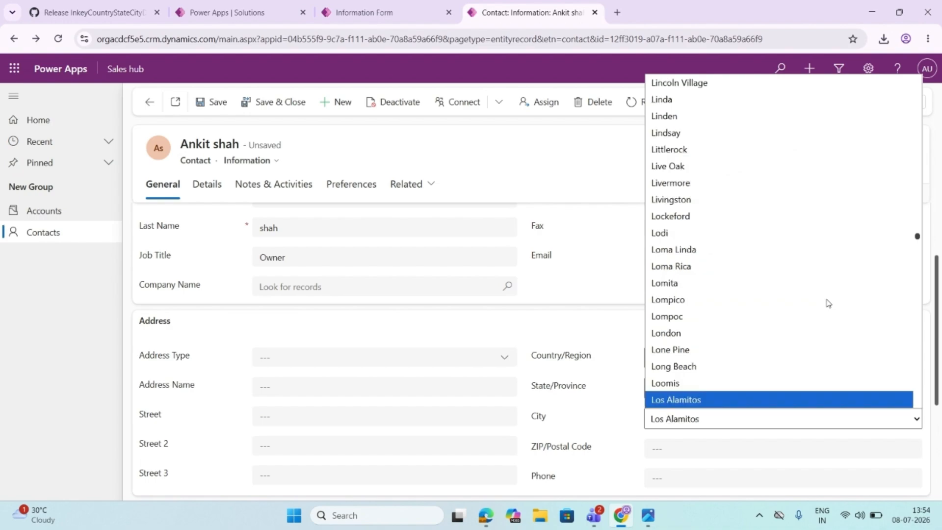
key(Down)
key(Down)
key(Down)
key(Down)
key(Down)
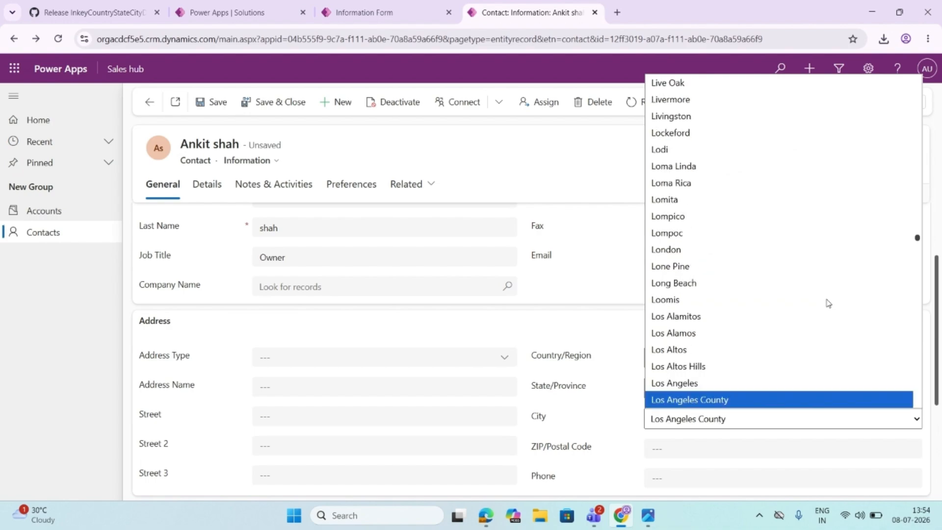
key(Up)
key(Return)
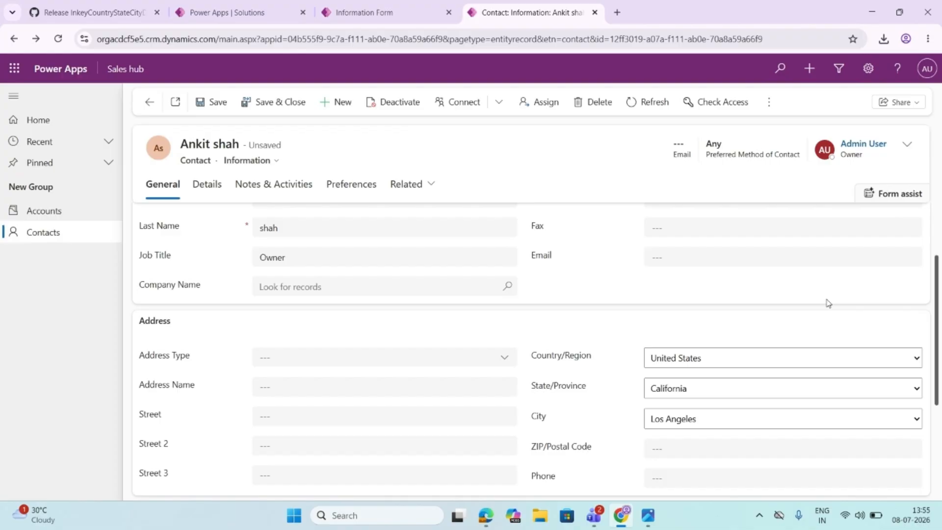
key(ctrl+s)
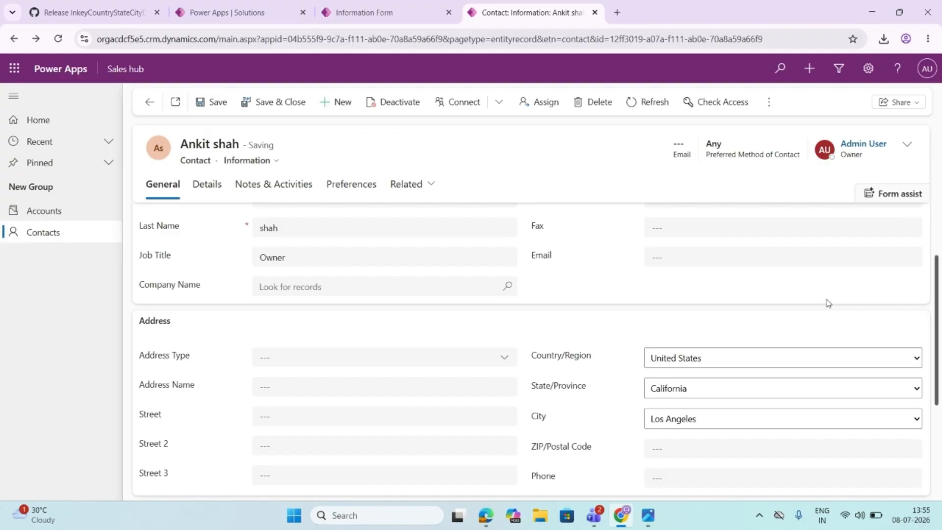